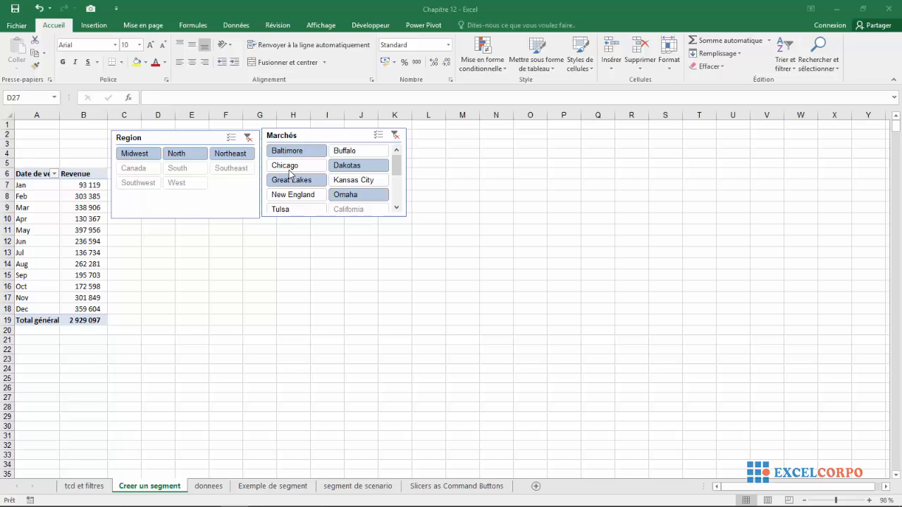
- Switch to the tcd et filtres sheet and reset the Region report filter to all regions
left_click(72, 489)
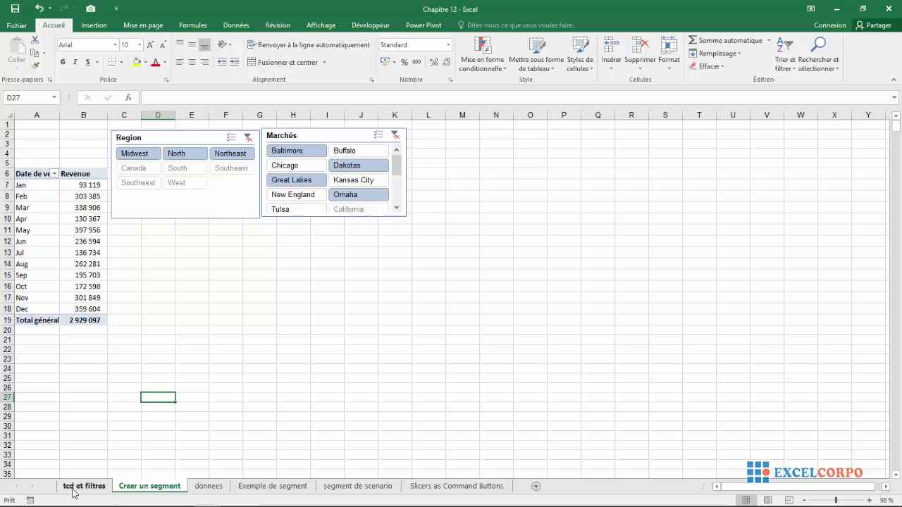
left_click(73, 489)
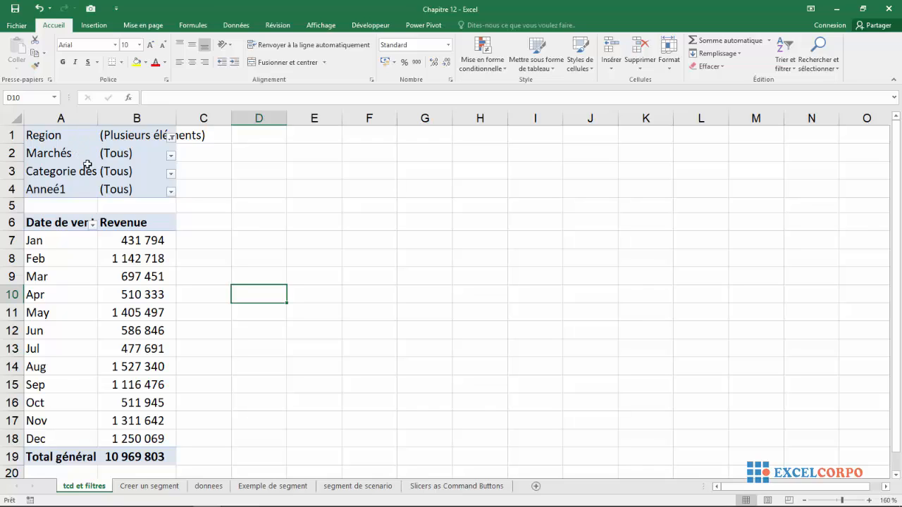
left_click(170, 138)
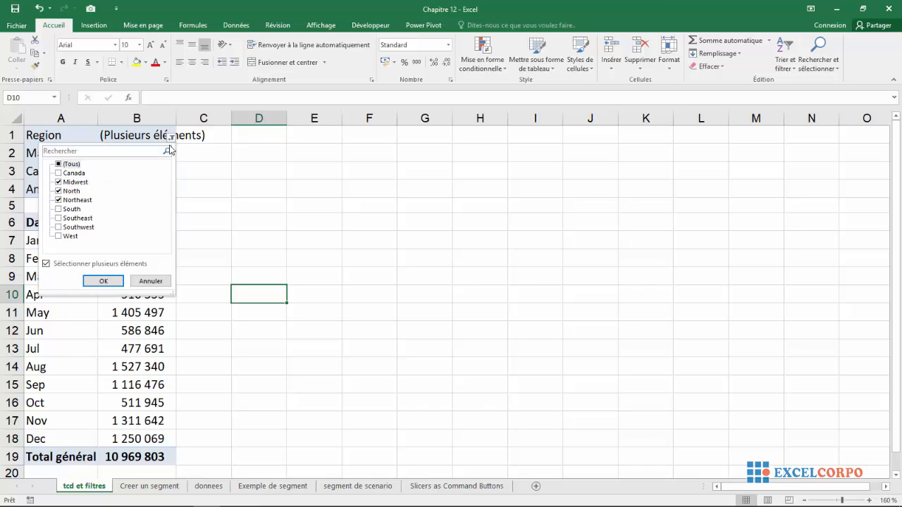
left_click(58, 165)
left_click(99, 279)
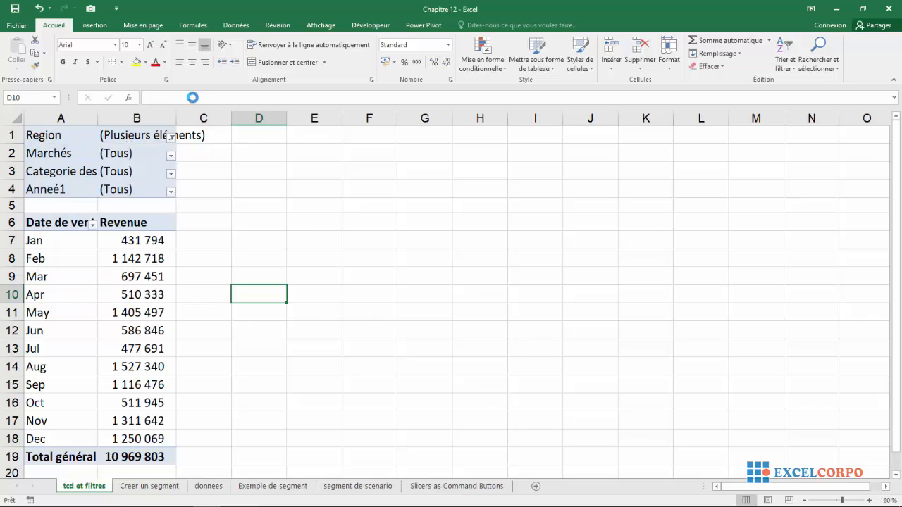
- Autofit column B's width to show the full revenue totals
left_click(170, 155)
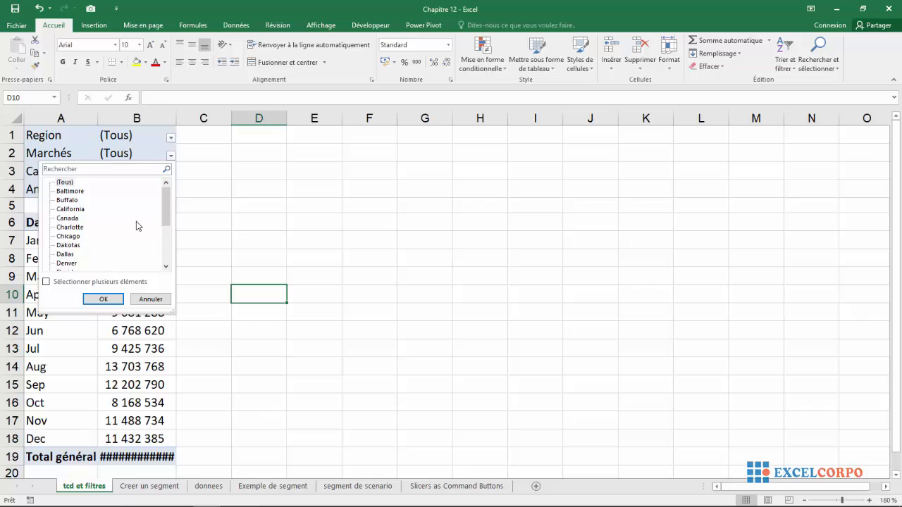
left_click(204, 211)
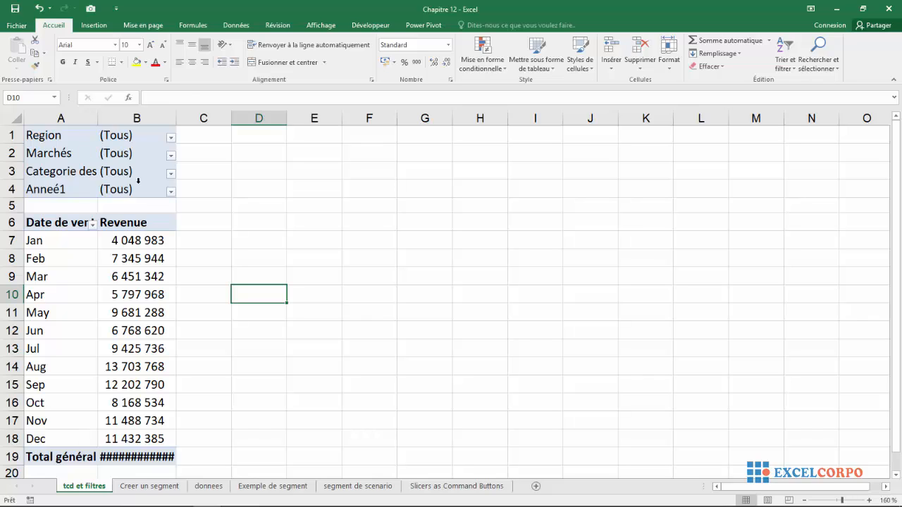
double_click(173, 118)
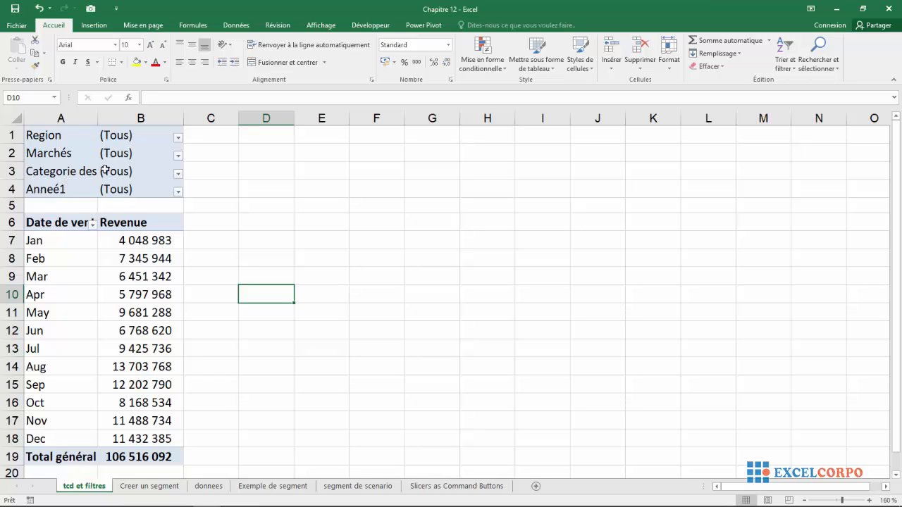
- Filter the pivot table's Region field to North only
left_click(178, 138)
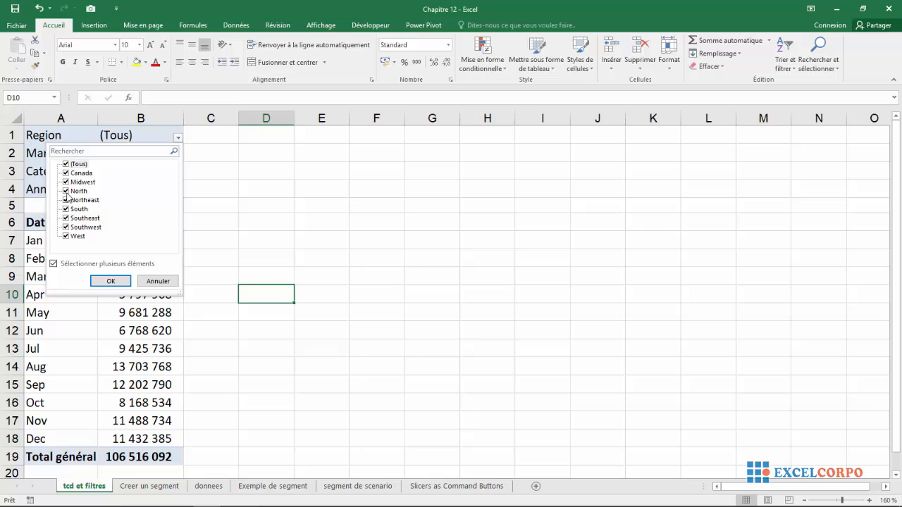
left_click(66, 164)
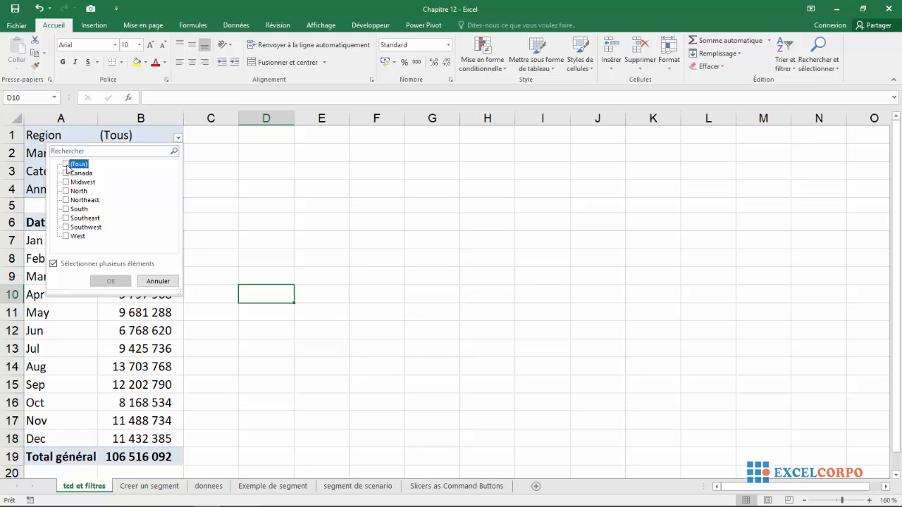
left_click(66, 190)
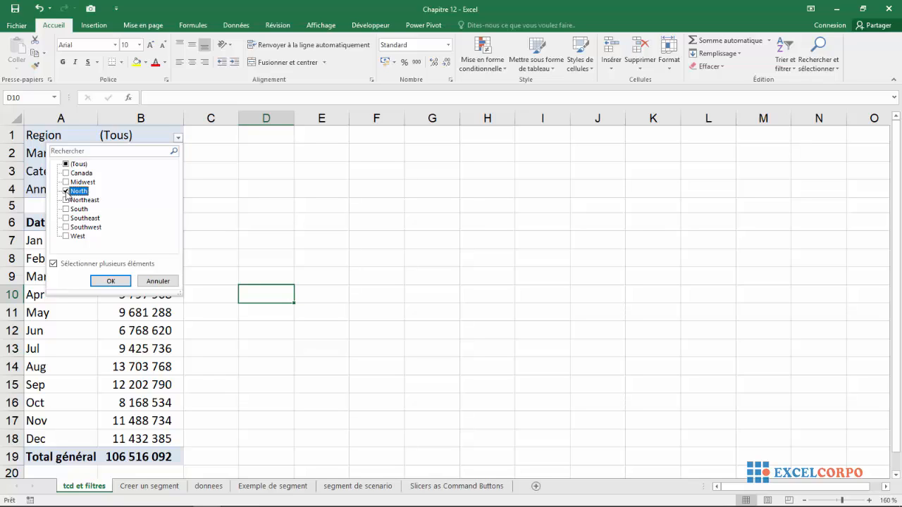
left_click(110, 282)
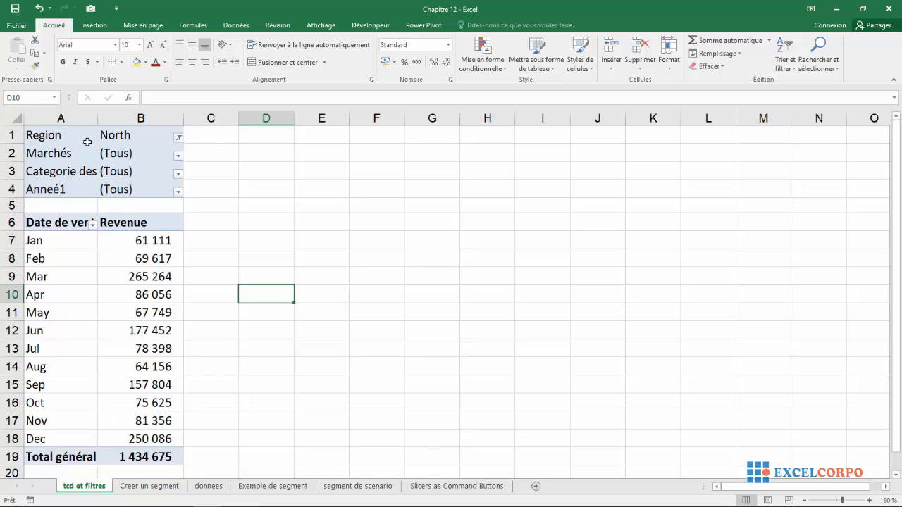
- Filter the Marchés field to California with multiple-item selection enabled
mouse_move(134, 280)
left_click(179, 157)
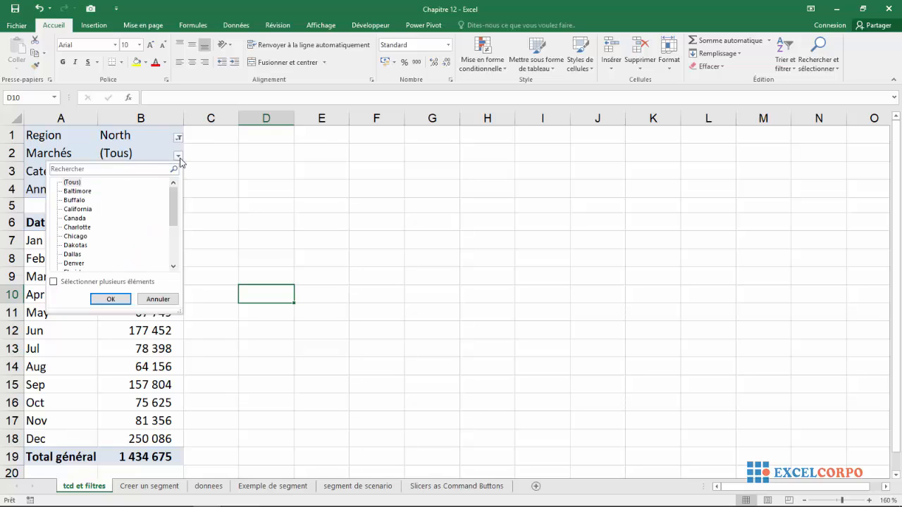
left_click(71, 210)
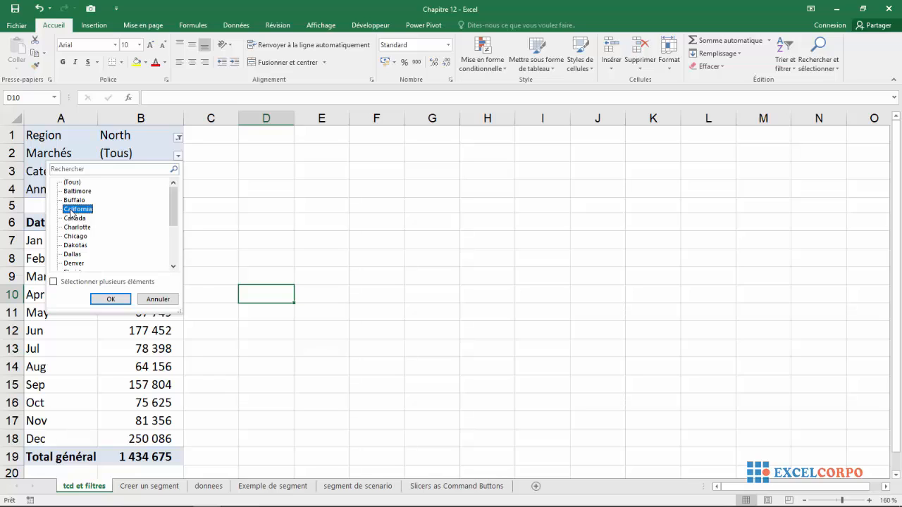
left_click(54, 283)
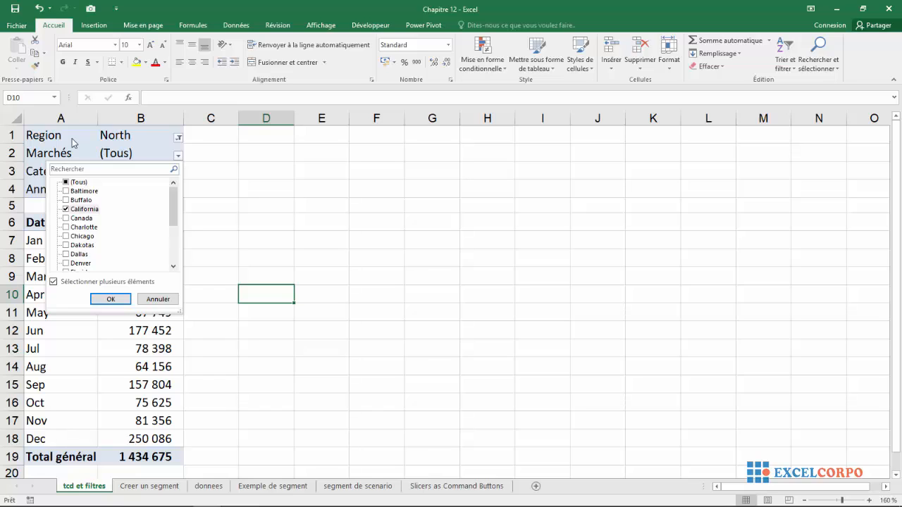
left_click(110, 299)
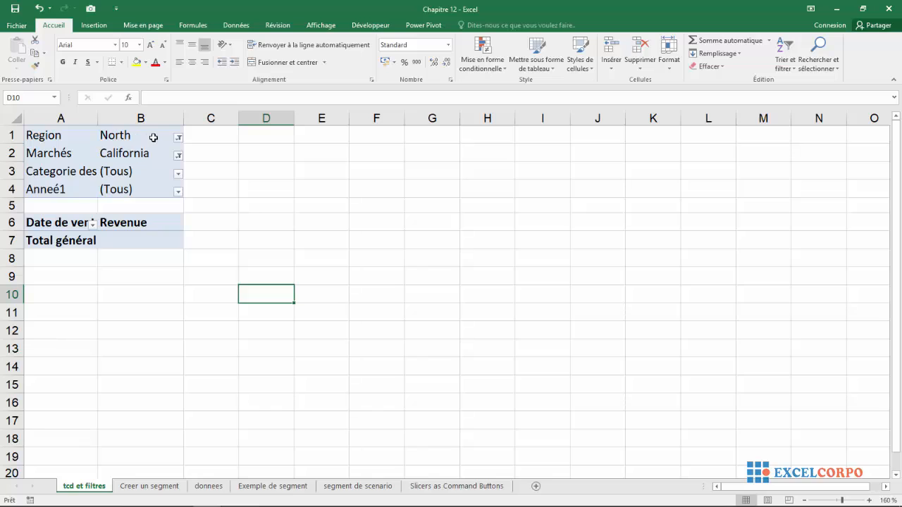
- Add Northeast and Midwest to the Region filter alongside North
left_click(179, 138)
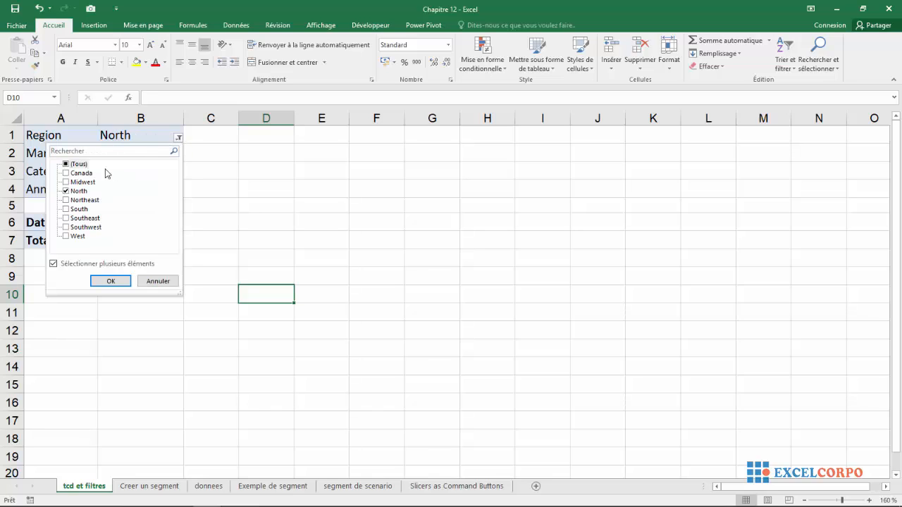
left_click(67, 200)
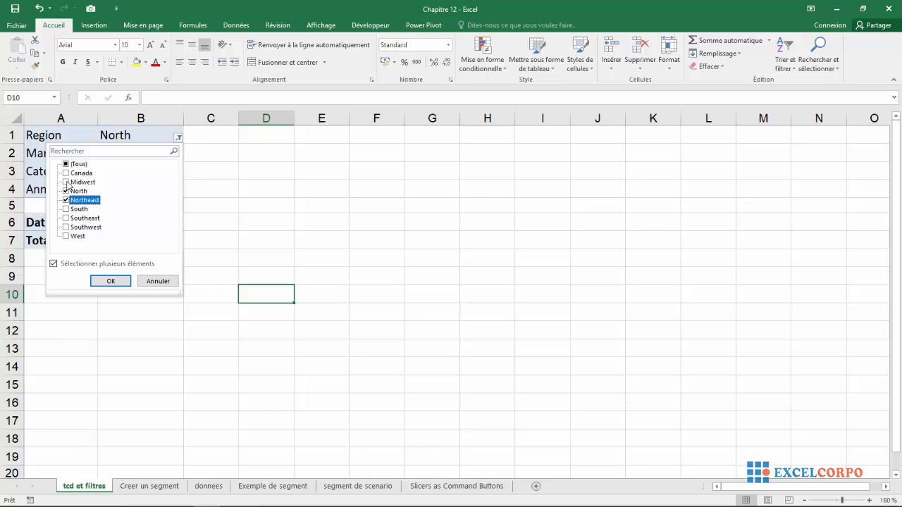
left_click(66, 183)
left_click(109, 282)
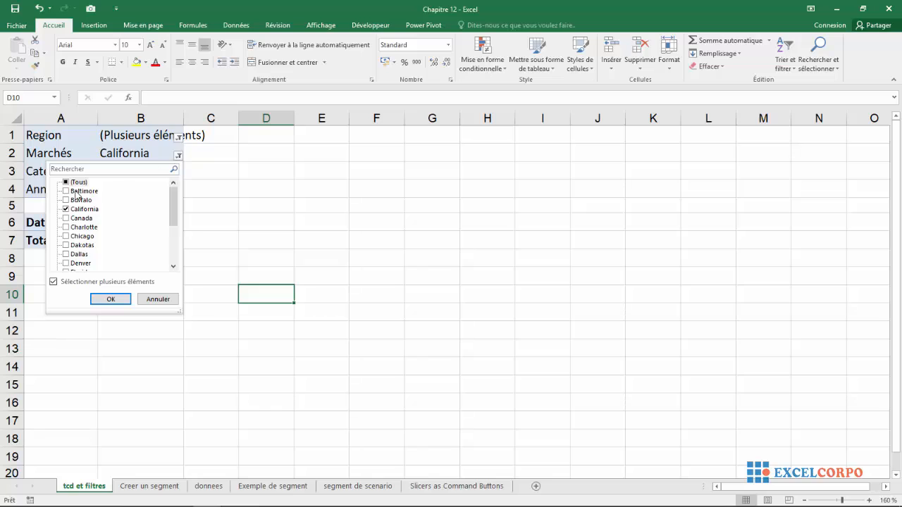
- Reset the Marchés filter to all markets
left_click(53, 281)
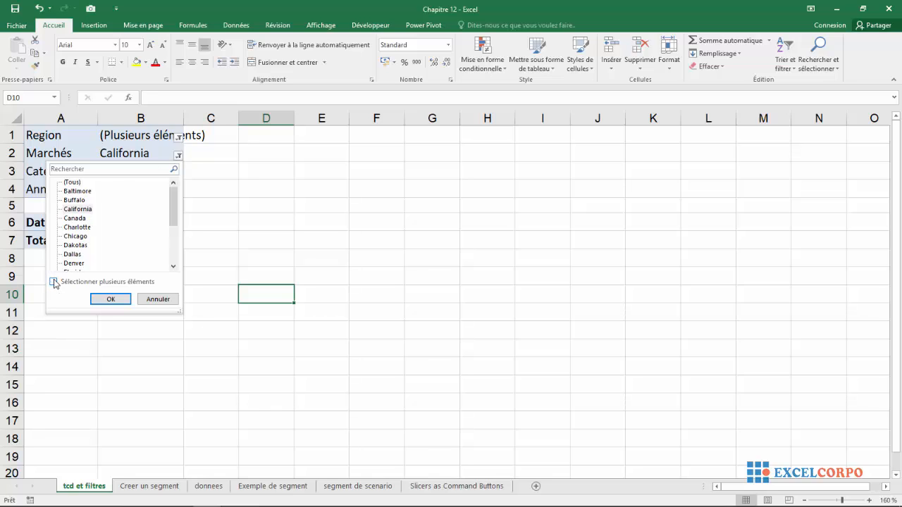
left_click(121, 298)
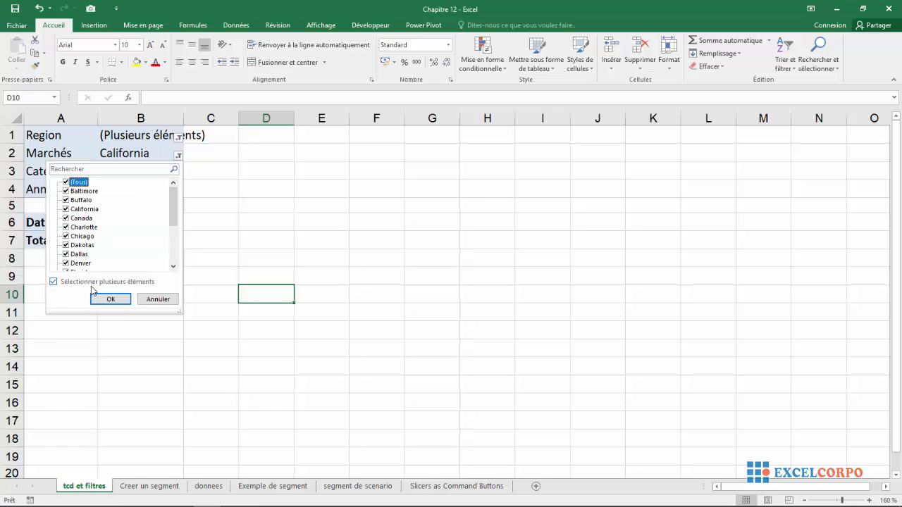
left_click(100, 298)
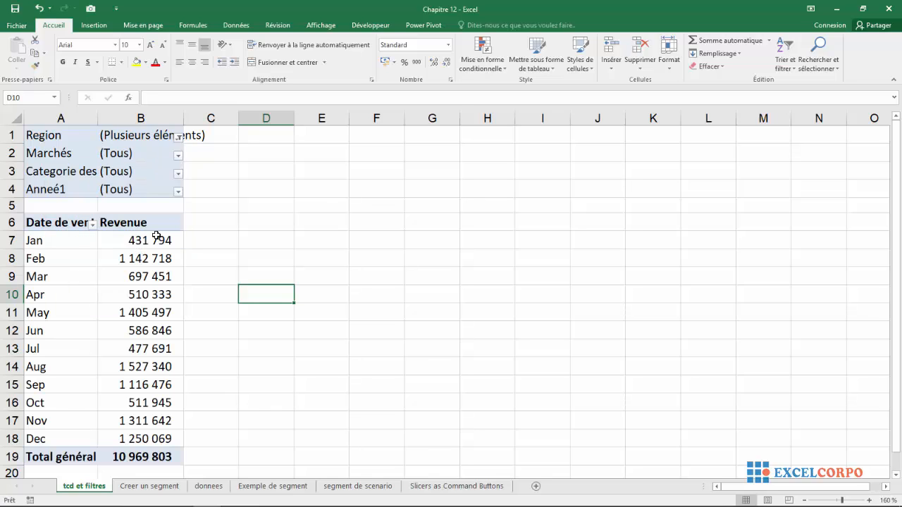
- Check the Region filter's selected items, then switch to the Creer un segment sheet
mouse_move(122, 250)
left_click(178, 139)
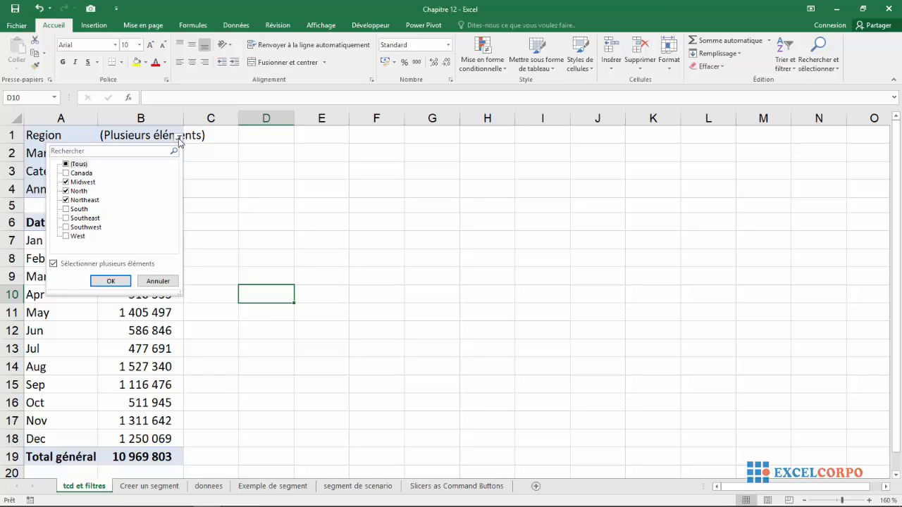
left_click(149, 488)
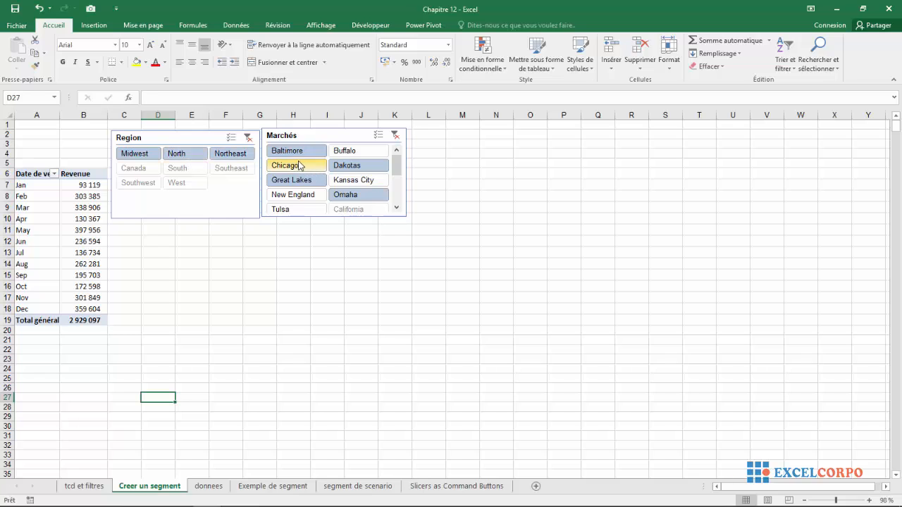
- Clear the filter on the Marchés slicer
left_click(394, 135)
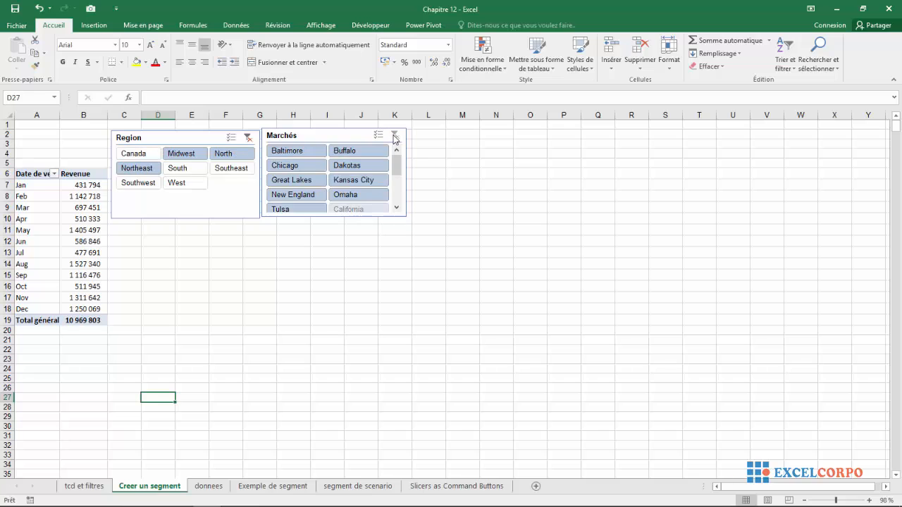
left_click(394, 136)
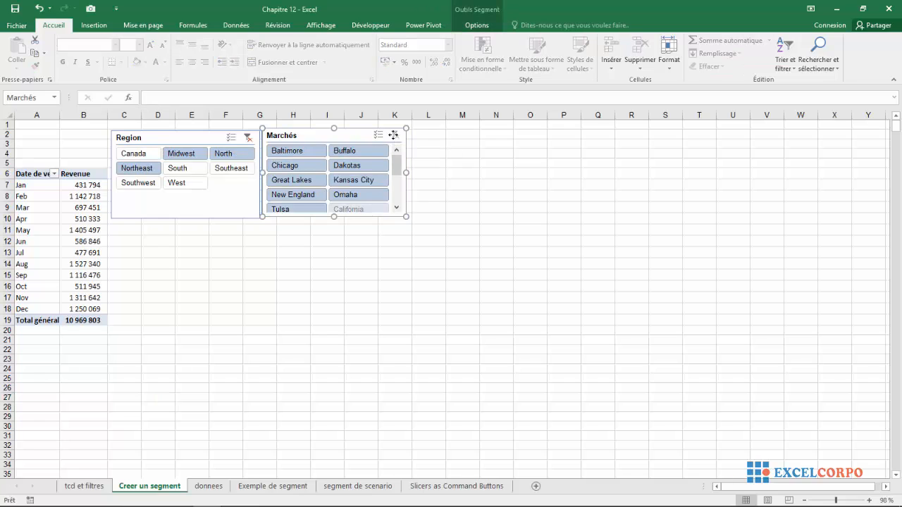
- Filter the Region slicer to North only
left_click(194, 155)
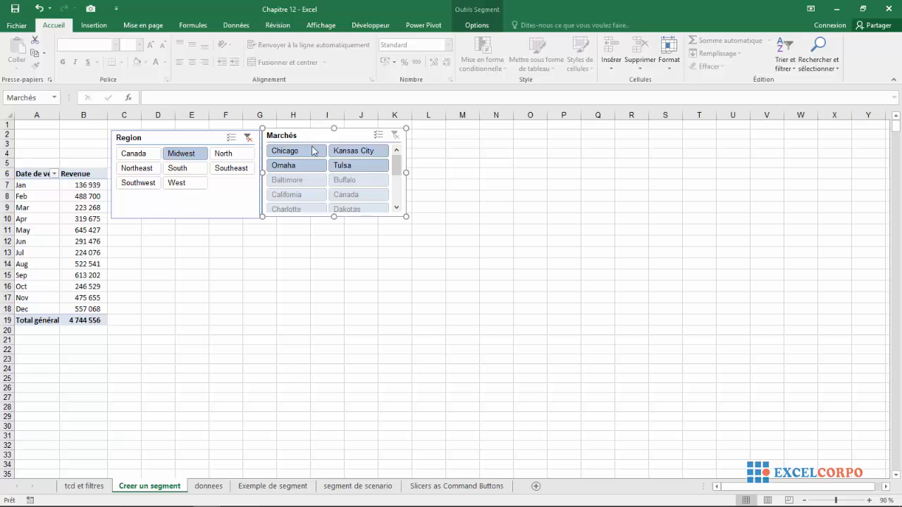
left_click(227, 155)
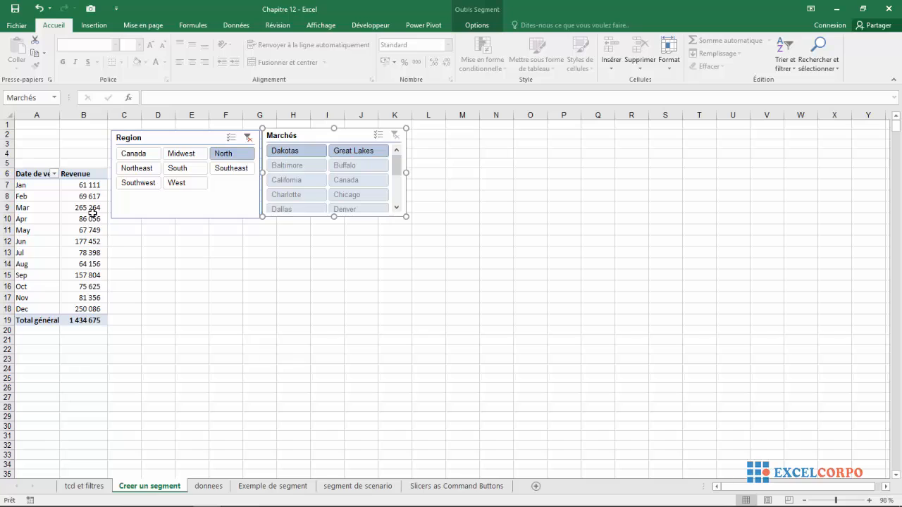
mouse_move(83, 199)
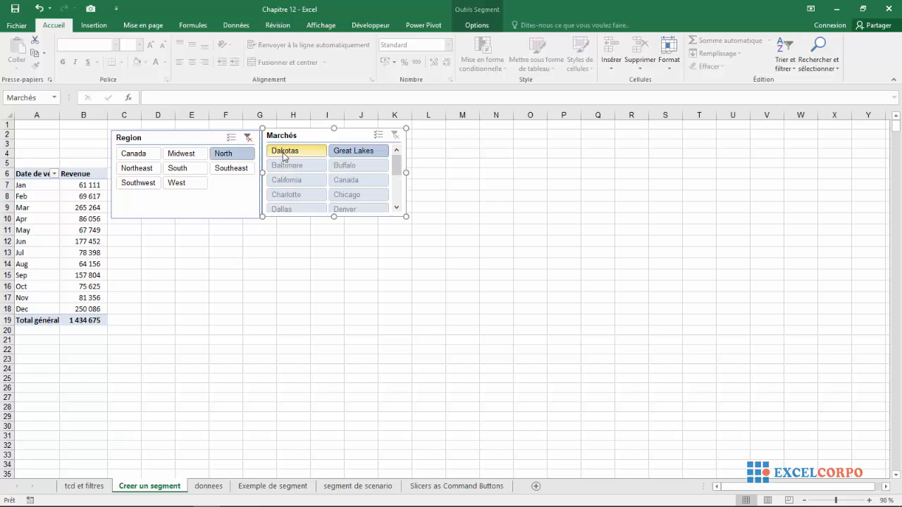
- Select Midwest, North and Northeast together in the Region slicer
scroll(398, 158, "down", 1)
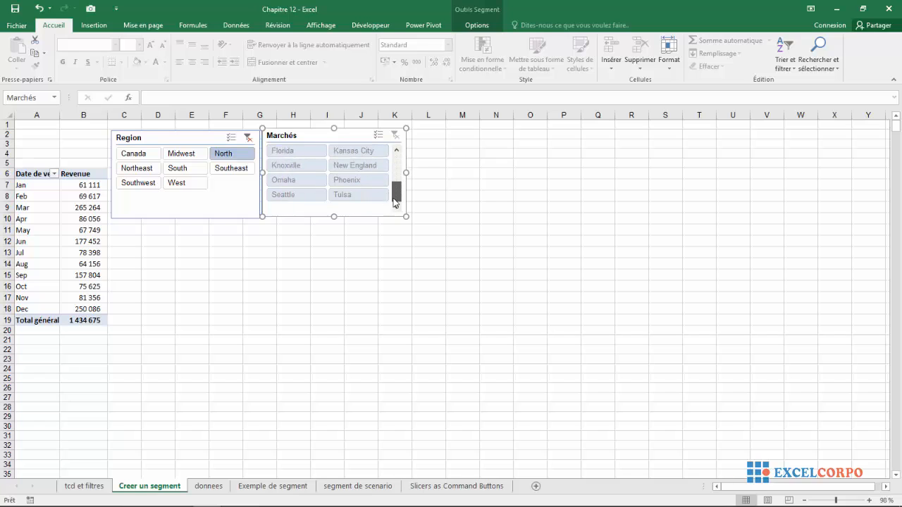
scroll(395, 167, "up", 1)
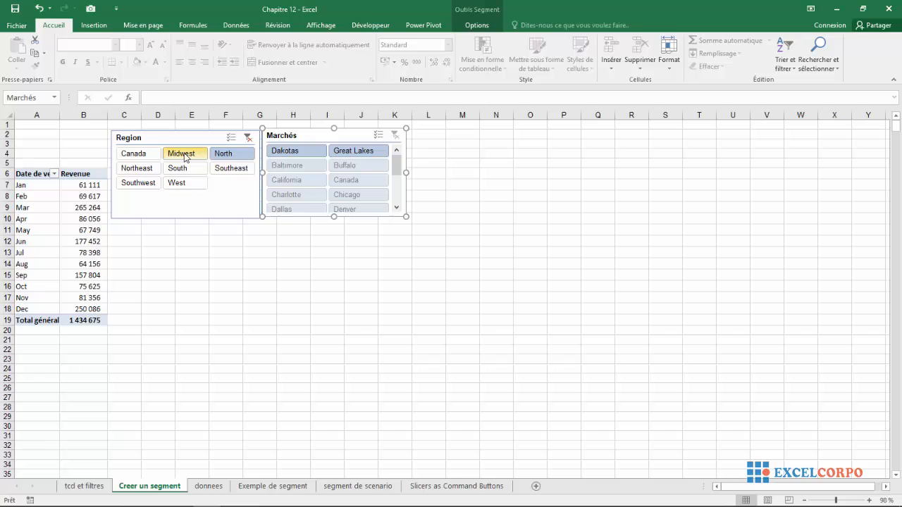
left_click(150, 168, "ctrl")
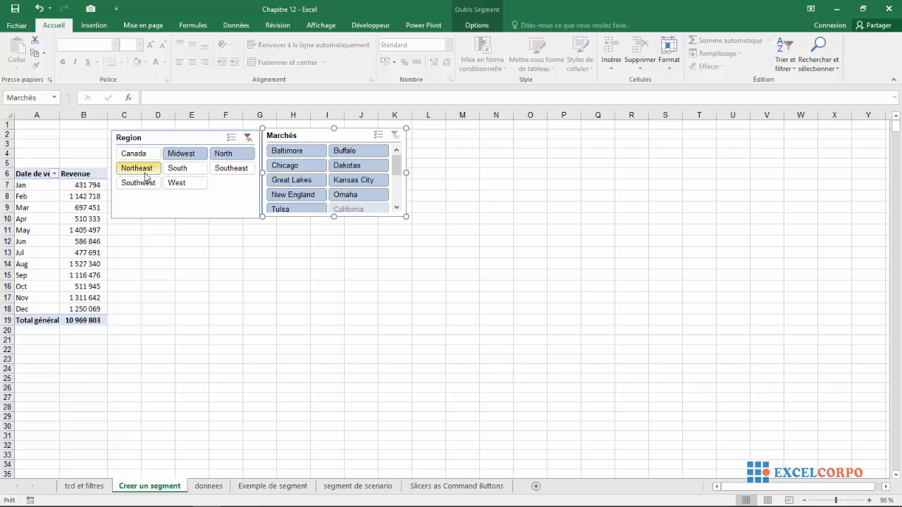
- Compare the pivot table on the tcd et filtres sheet, then return to the Creer un segment sheet
mouse_move(399, 169)
left_mouse_down()
mouse_move(399, 220)
mouse_move(397, 164)
left_mouse_up()
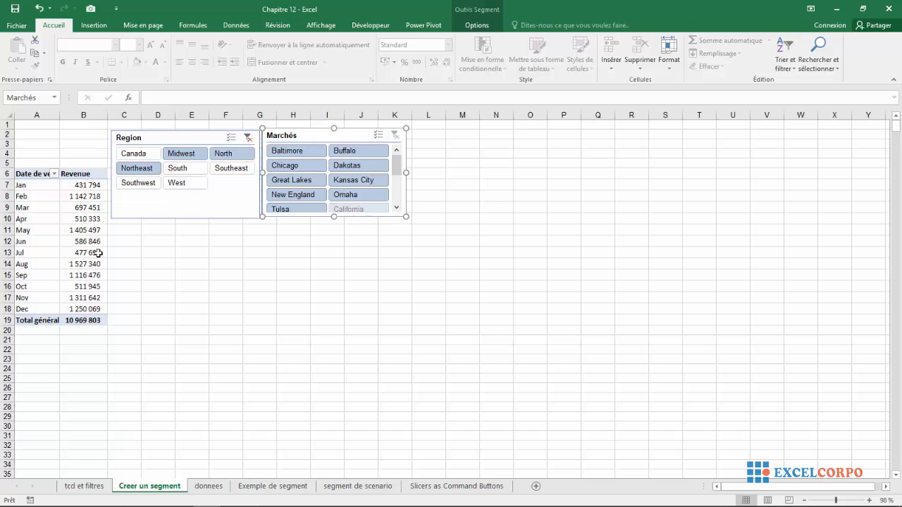
mouse_move(99, 253)
left_click(146, 253)
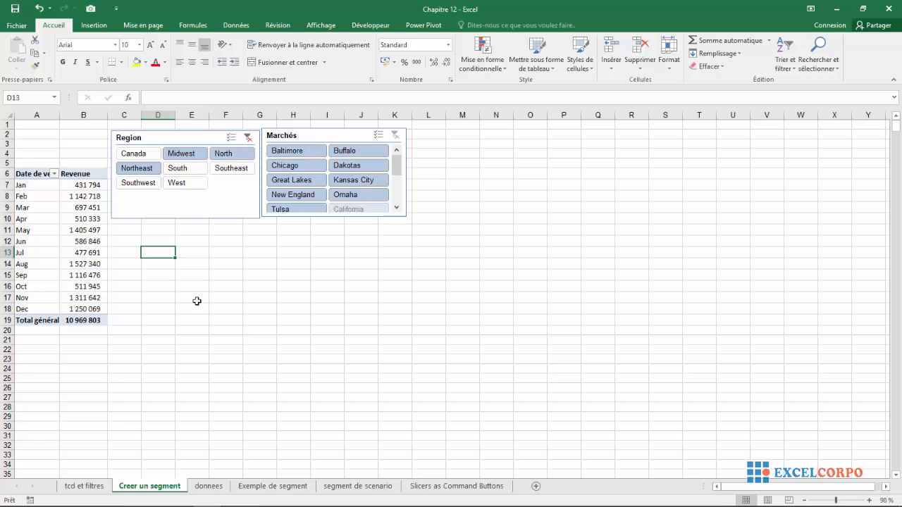
left_click(89, 485)
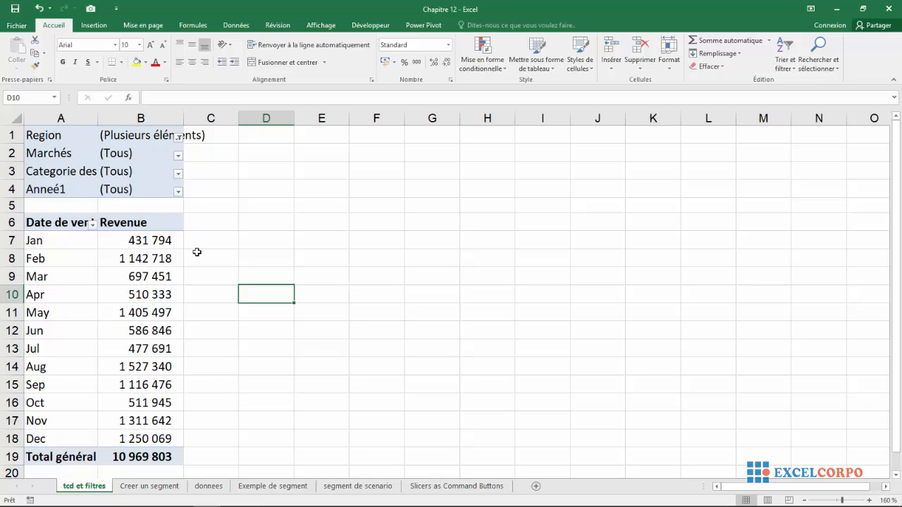
left_click(147, 486)
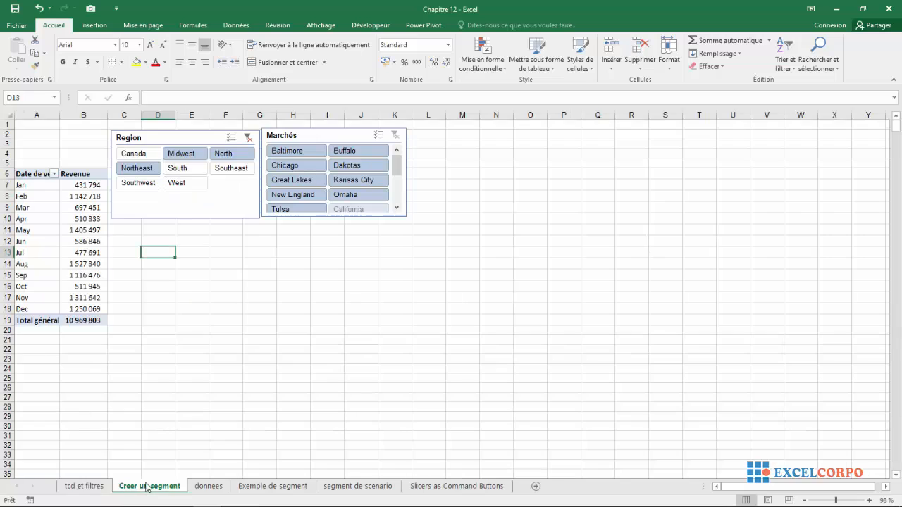